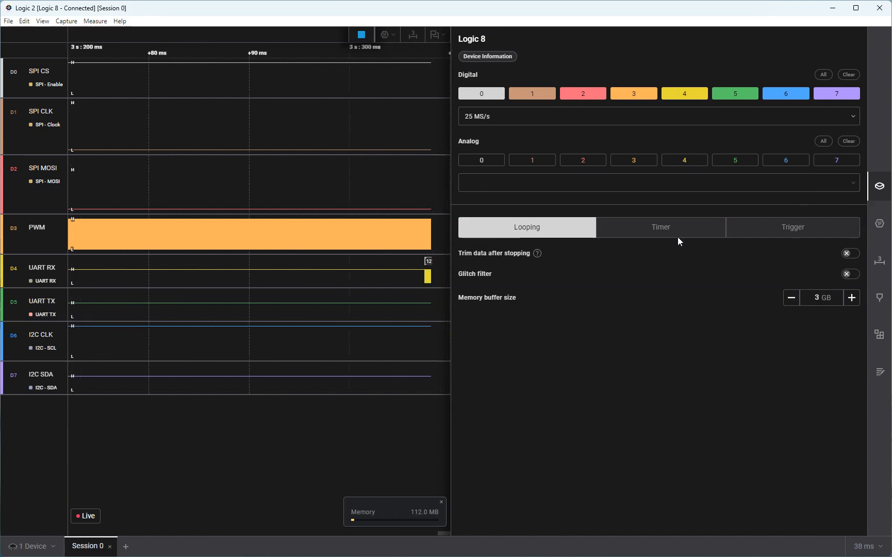
Stop the looping capture, switch the capture mode to Trigger on the UART RX channel, and start a new capture.
click(880, 187)
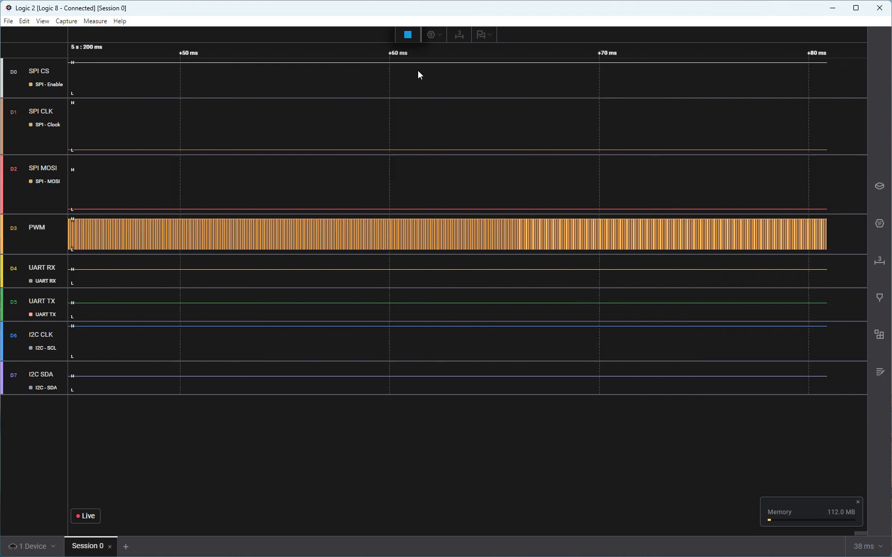
click(879, 186)
click(361, 35)
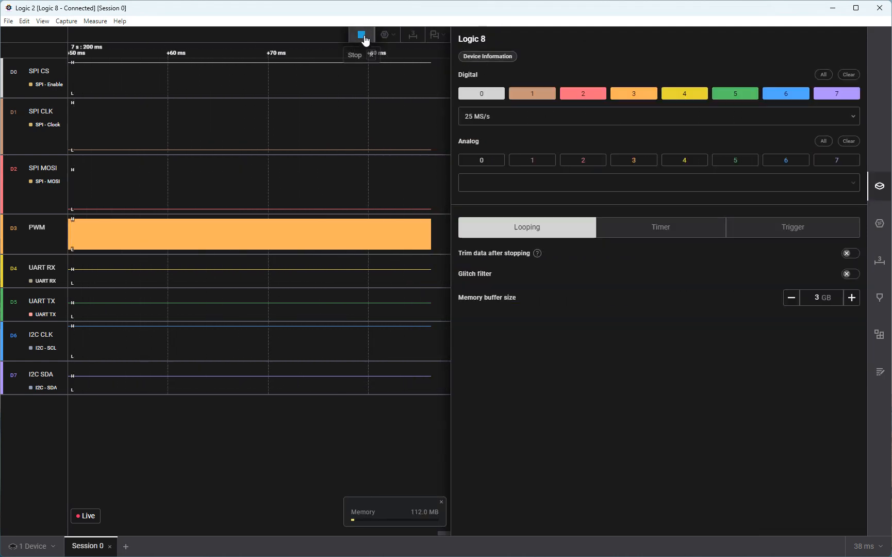
click(773, 229)
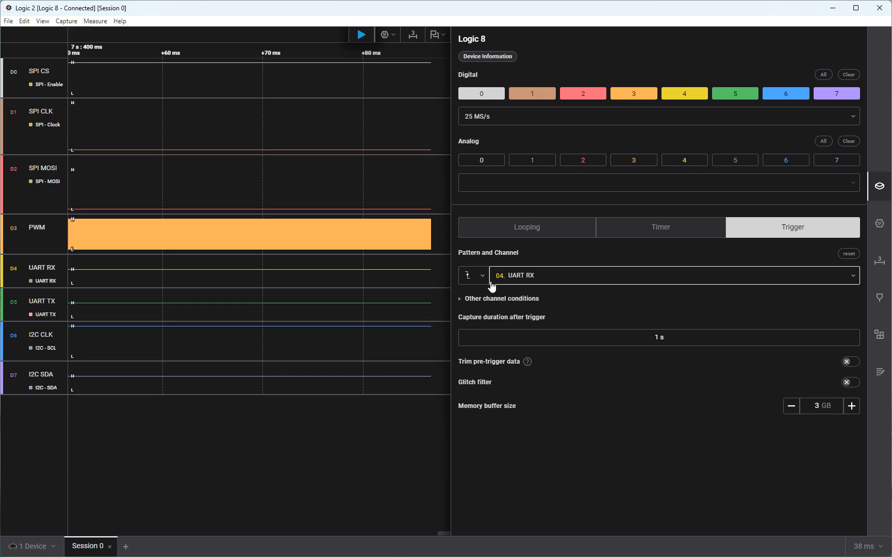
click(360, 34)
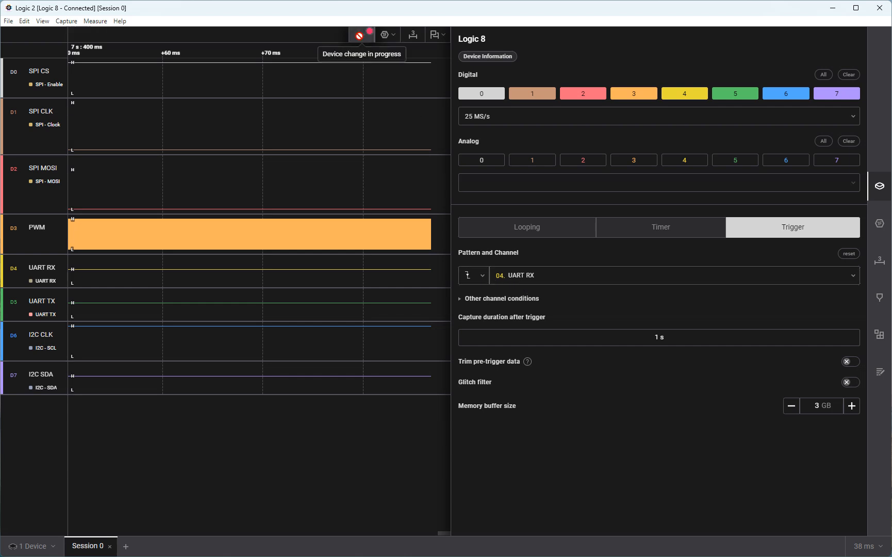
click(879, 190)
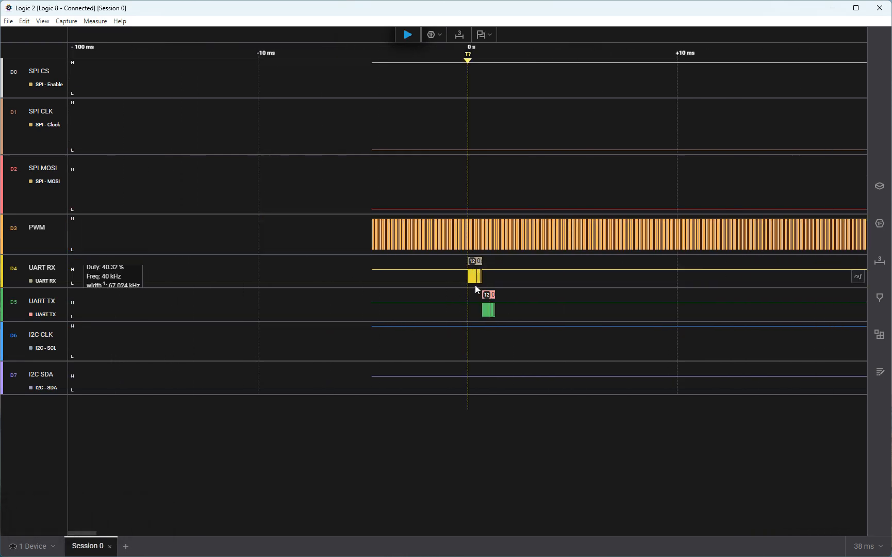
Examine the captured UART RX and UART TX packets around the trigger point.
scroll(520, 290, down, 5)
drag(642, 291, 434, 280)
scroll(434, 279, down, 8)
scroll(424, 280, up, 10)
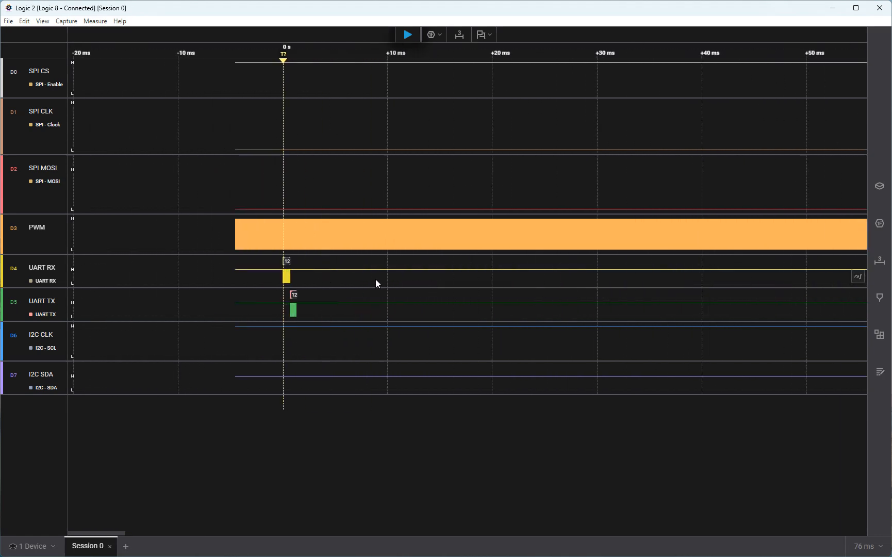
drag(377, 282, 545, 282)
scroll(506, 279, up, 6)
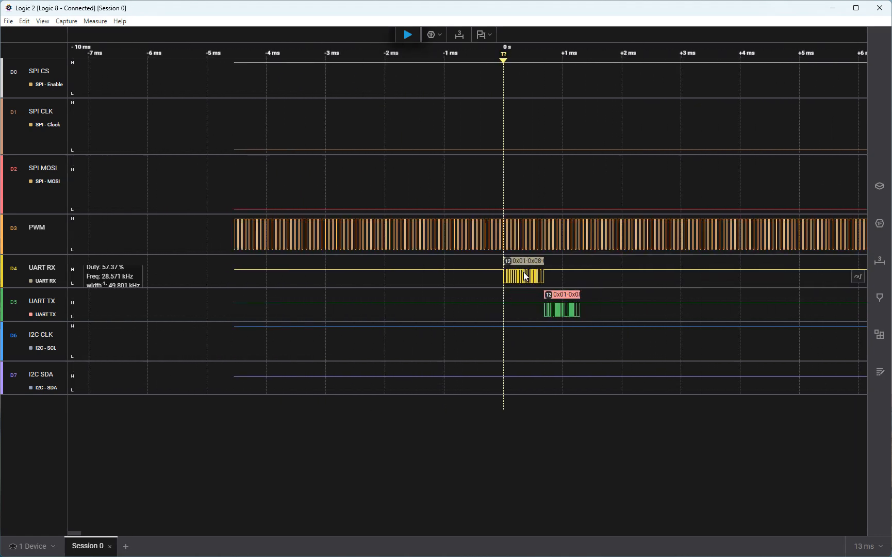
scroll(526, 278, up, 2)
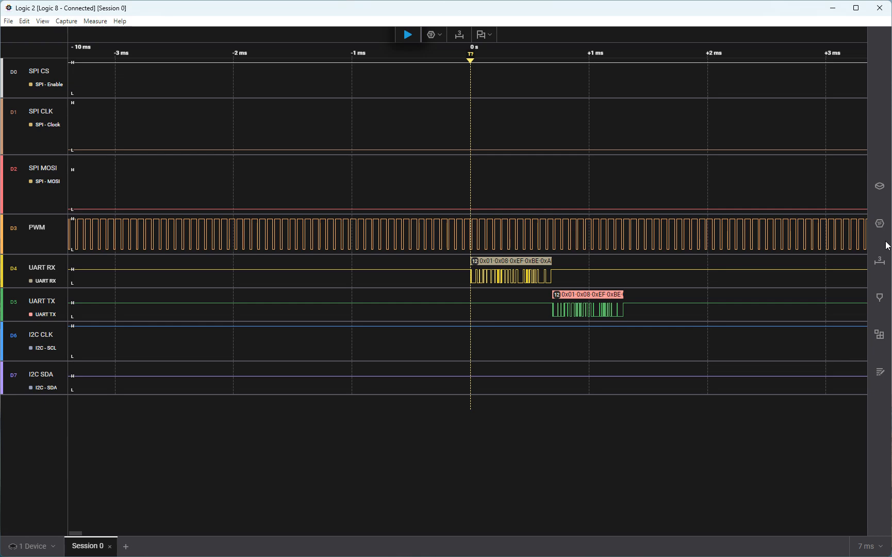
Configure the analyzers' Trigger View for UART RX with the query 0x01 and enable it.
click(881, 188)
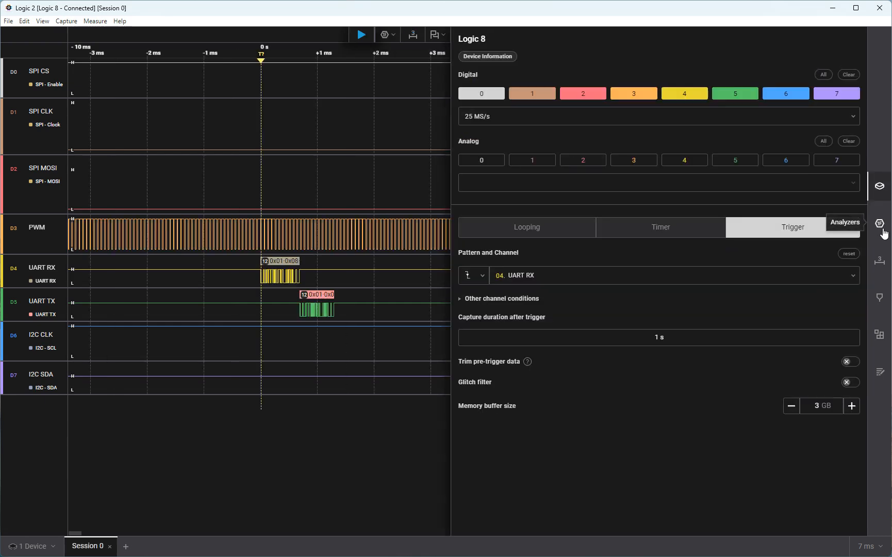
click(882, 227)
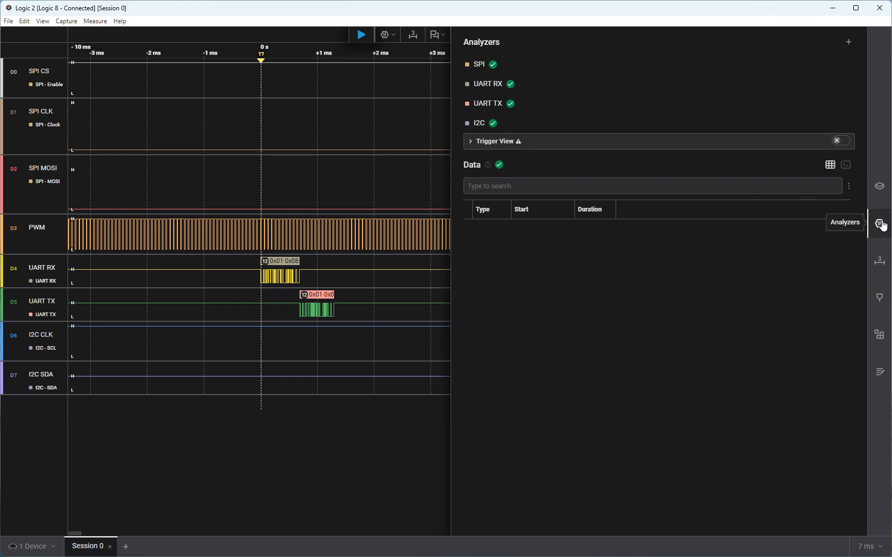
click(467, 143)
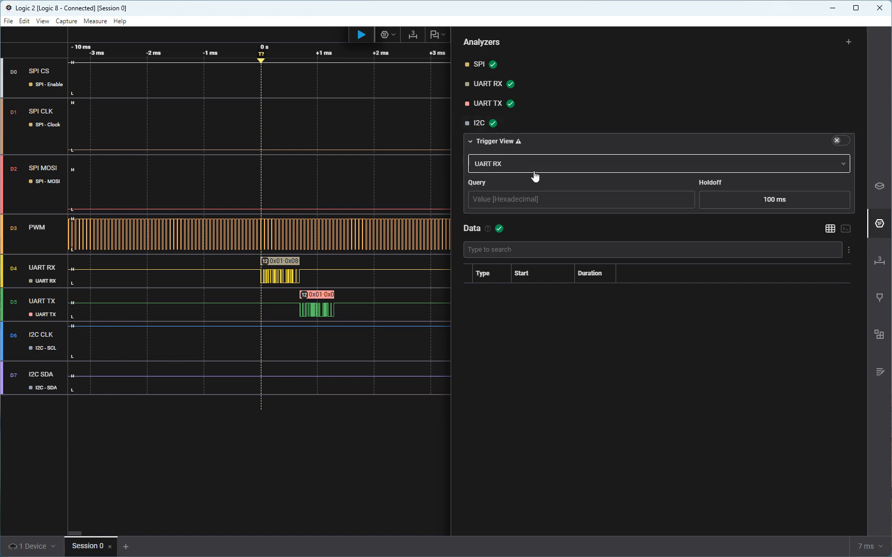
click(516, 168)
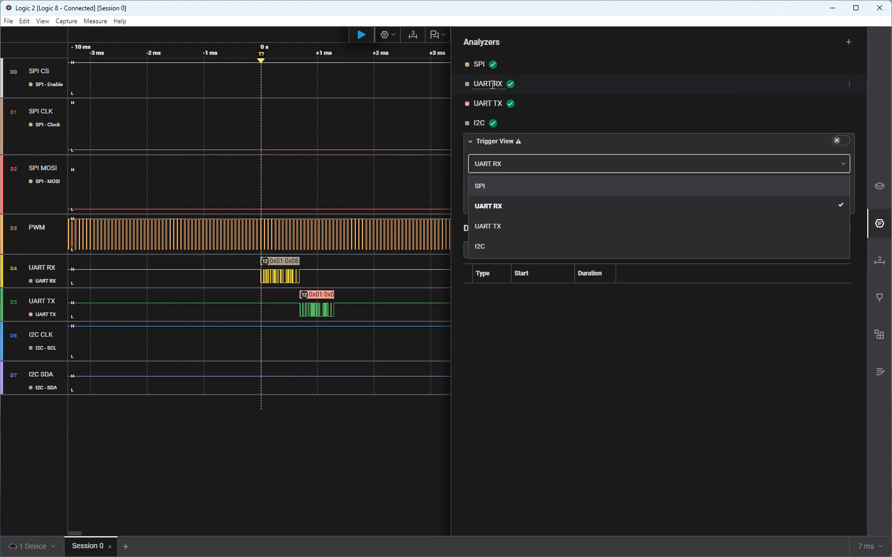
click(514, 167)
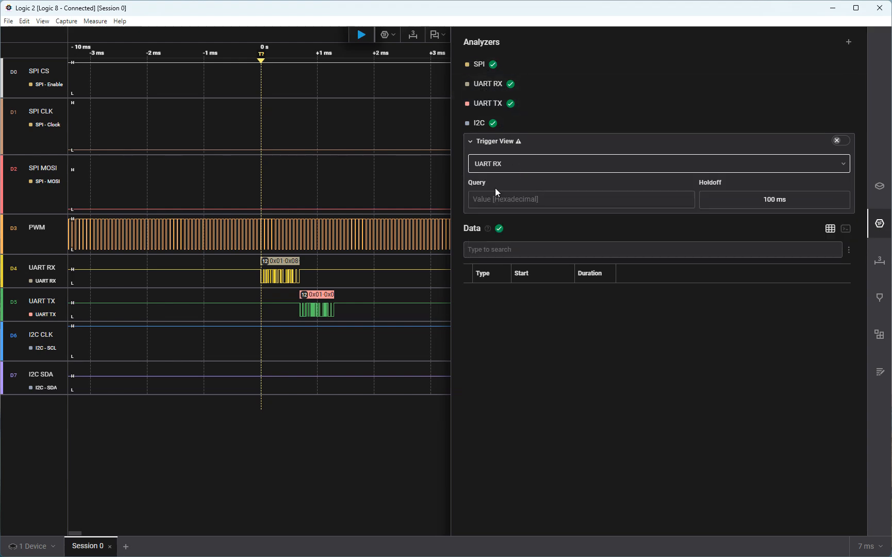
click(497, 198)
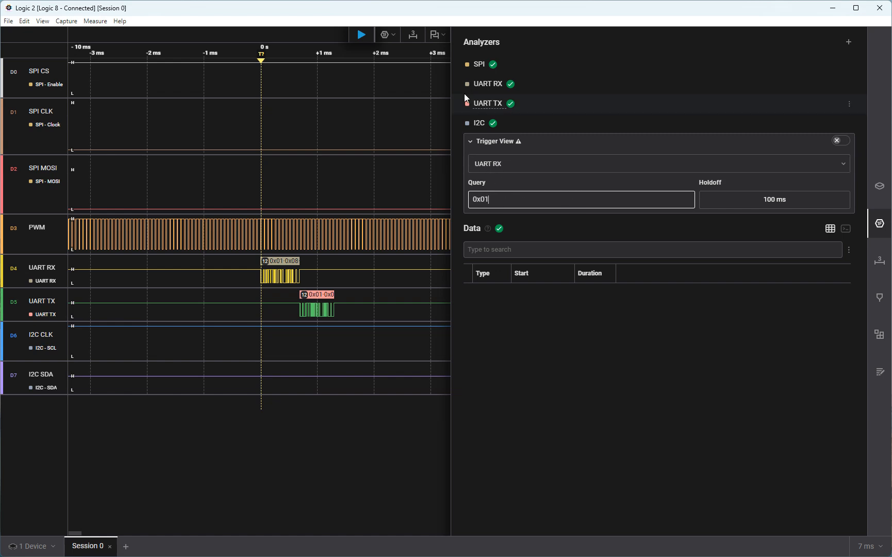
click(366, 39)
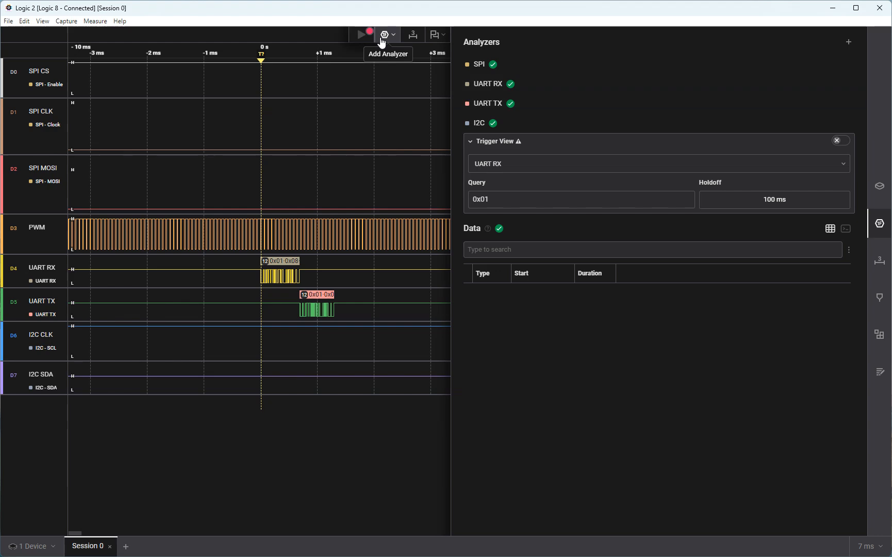
click(843, 142)
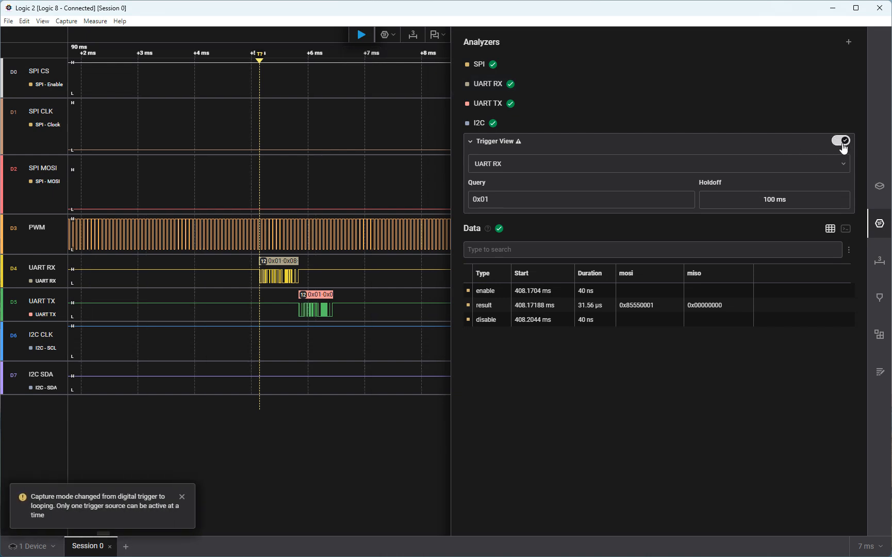
Run a capture using the Trigger View, inspect the UART bytes at the trigger point, and stop the capture.
click(361, 34)
click(879, 223)
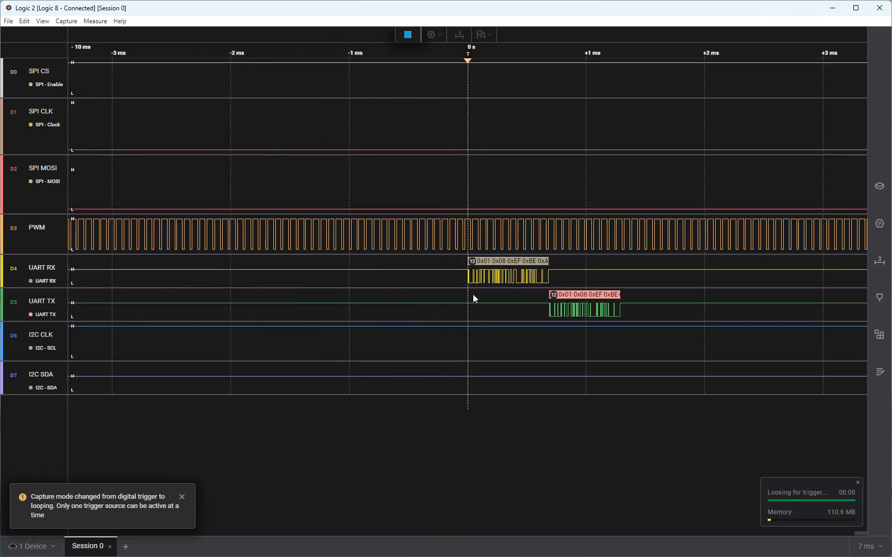
scroll(493, 287, up, 2)
drag(578, 305, 482, 295)
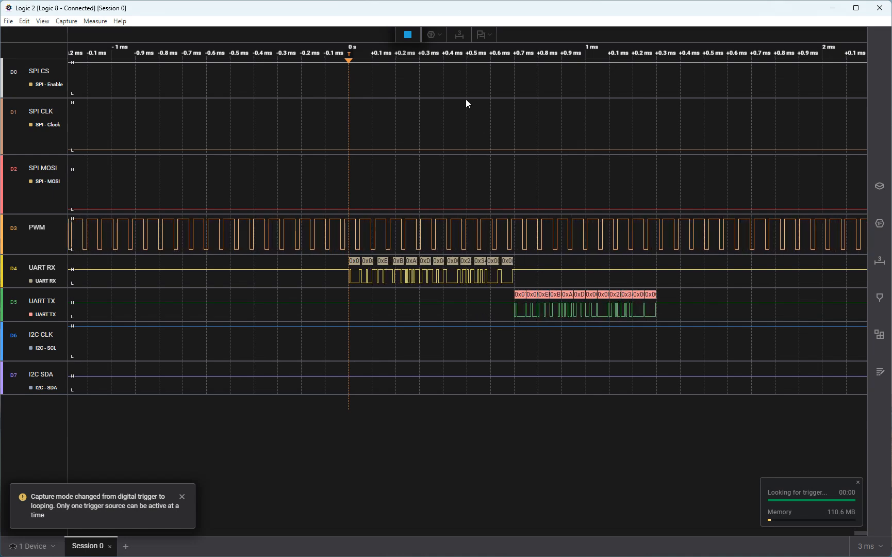
click(412, 39)
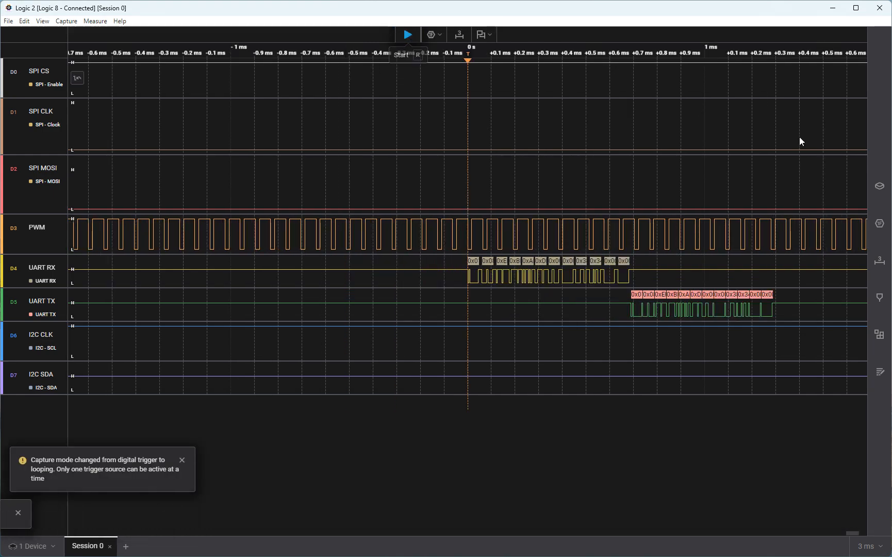
Add a Simple Parallel analyzer to the session.
click(879, 223)
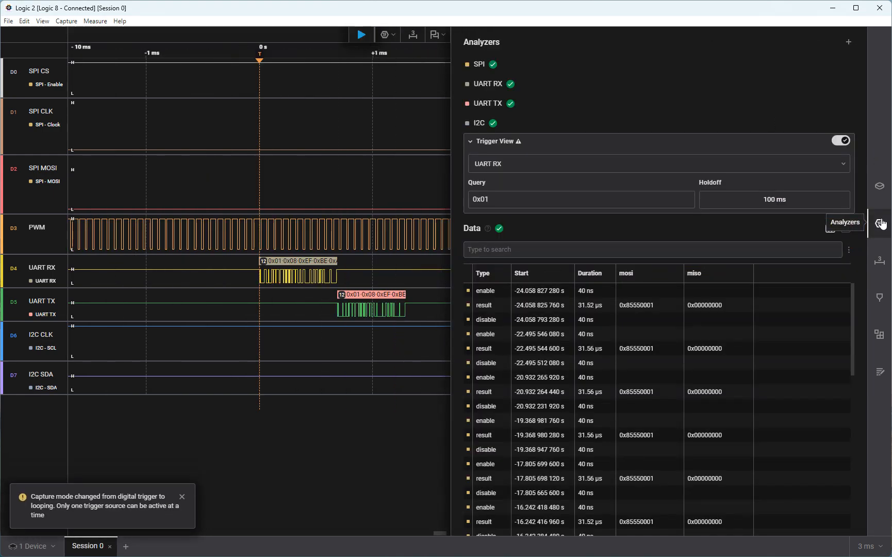
click(848, 45)
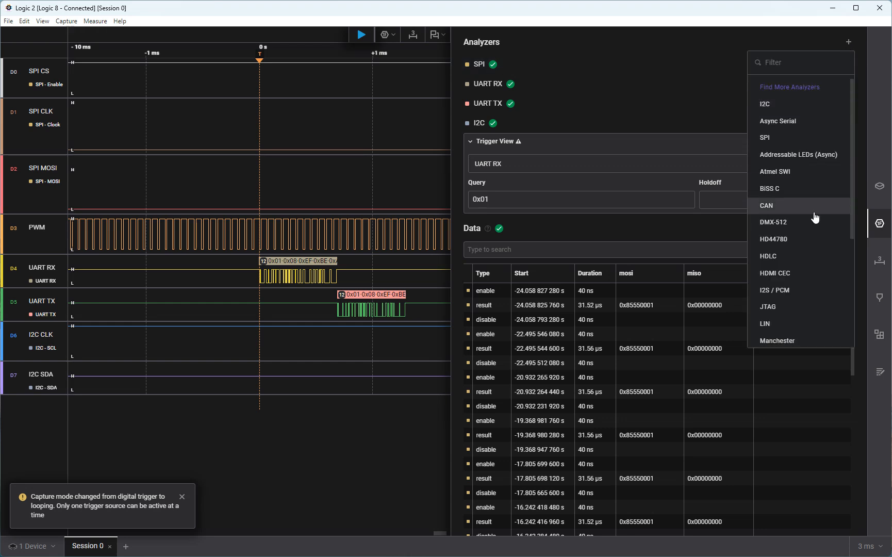
scroll(788, 209, down, 3)
scroll(809, 227, down, 1)
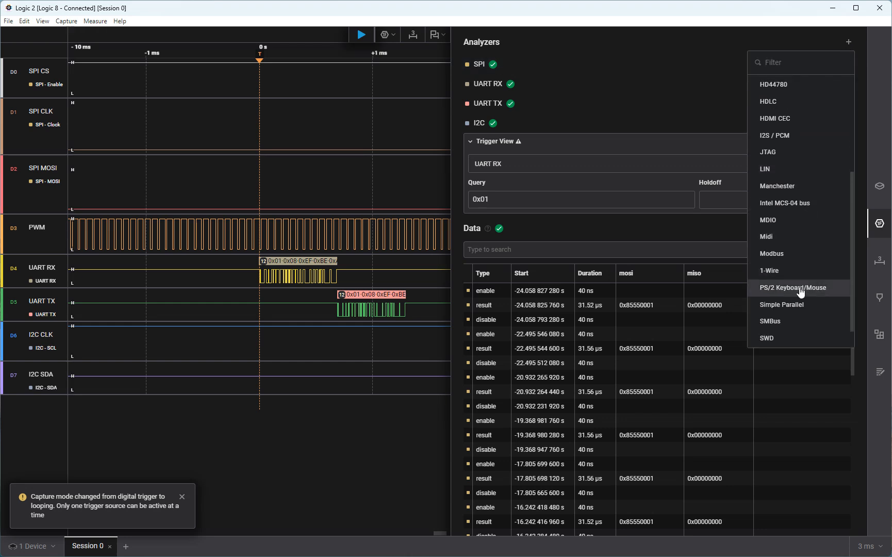
click(798, 307)
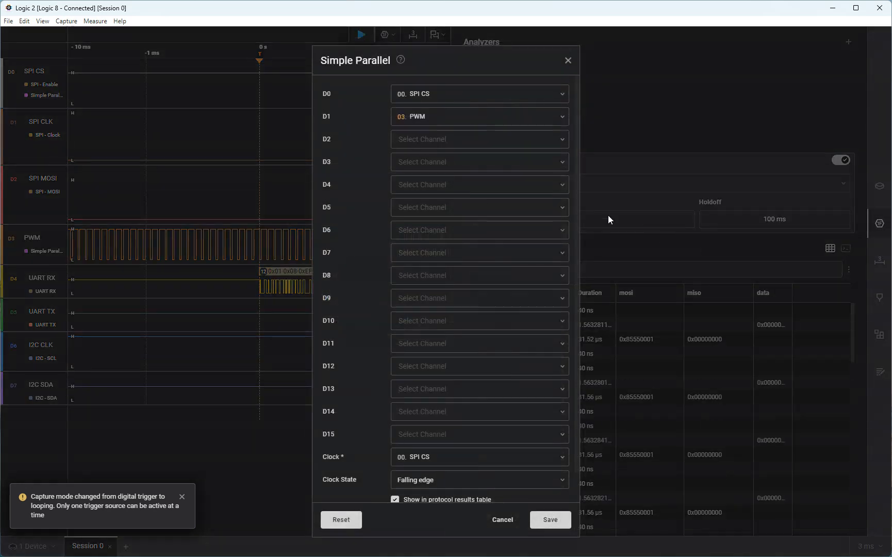
Assign the PWM channel to the parallel analyzer's D0 and Clock, and set D1 to None.
click(446, 98)
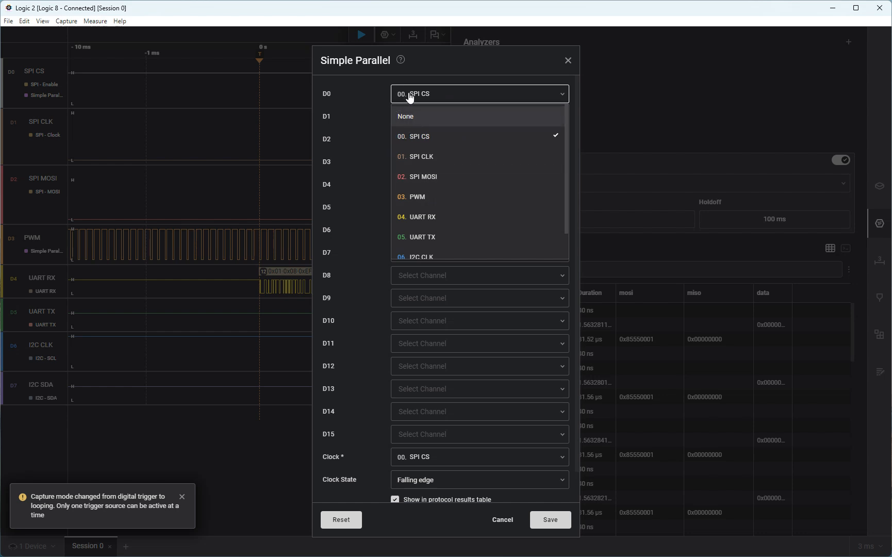
click(426, 197)
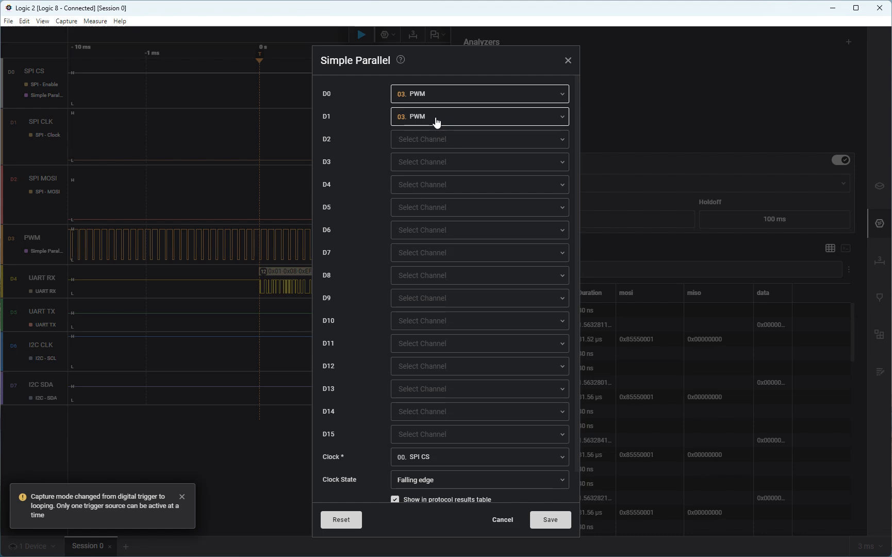
click(438, 118)
click(396, 115)
click(422, 456)
scroll(442, 501, down, 2)
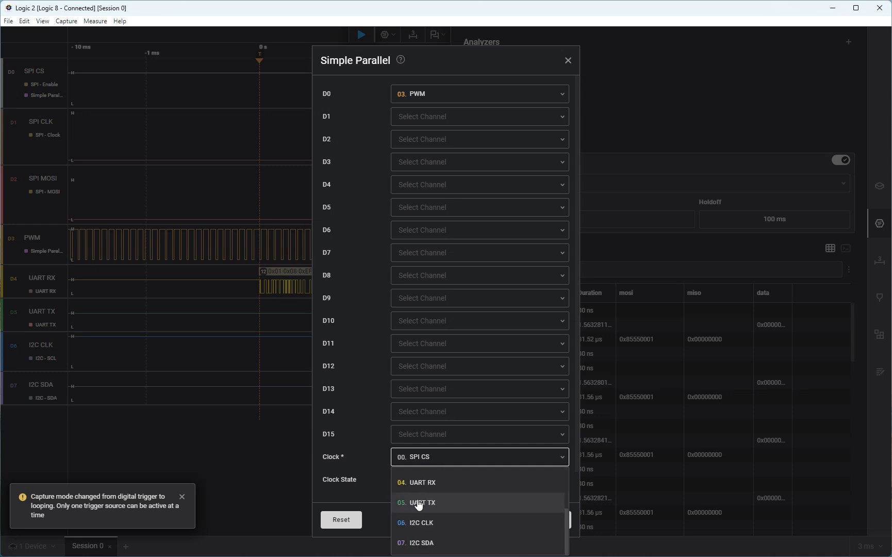
scroll(419, 504, up, 2)
click(441, 510)
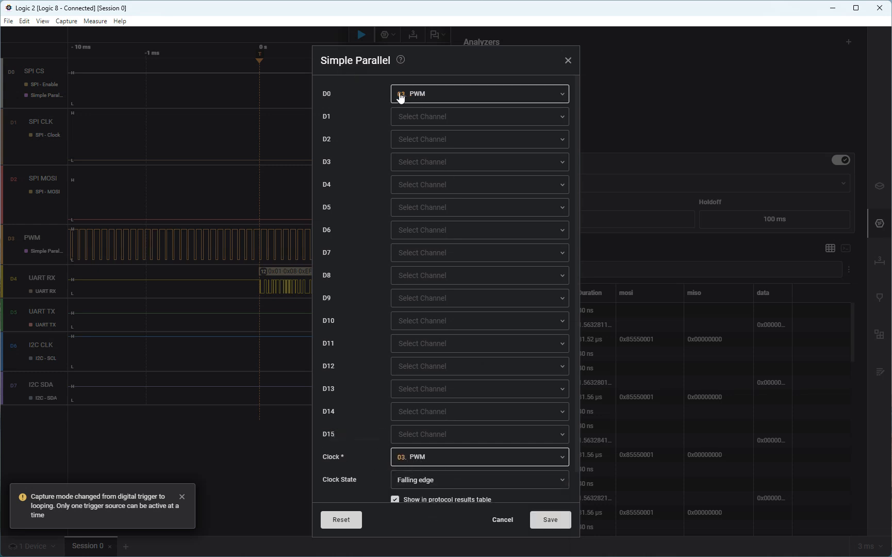
Set the clock state to Rising edge, disable the protocol results table and terminal streaming, and save the analyzer.
scroll(459, 201, down, 1)
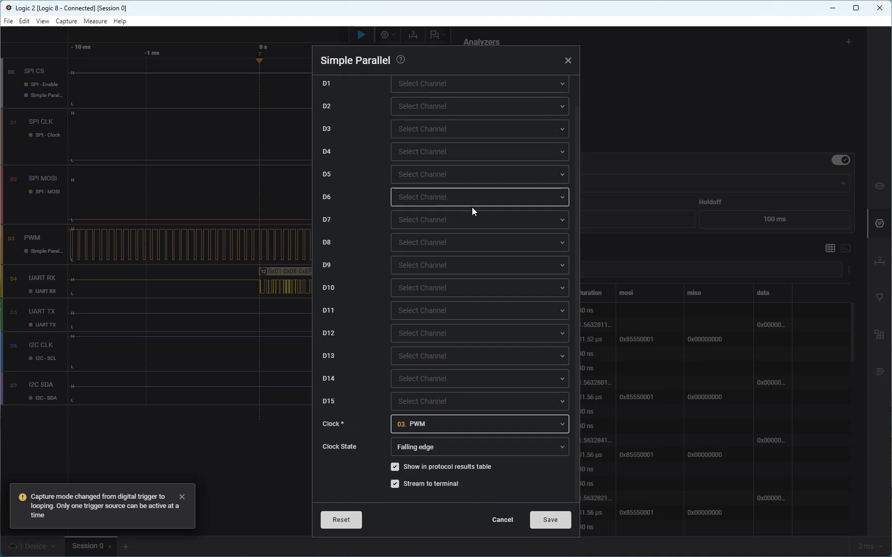
scroll(456, 428, up, 1)
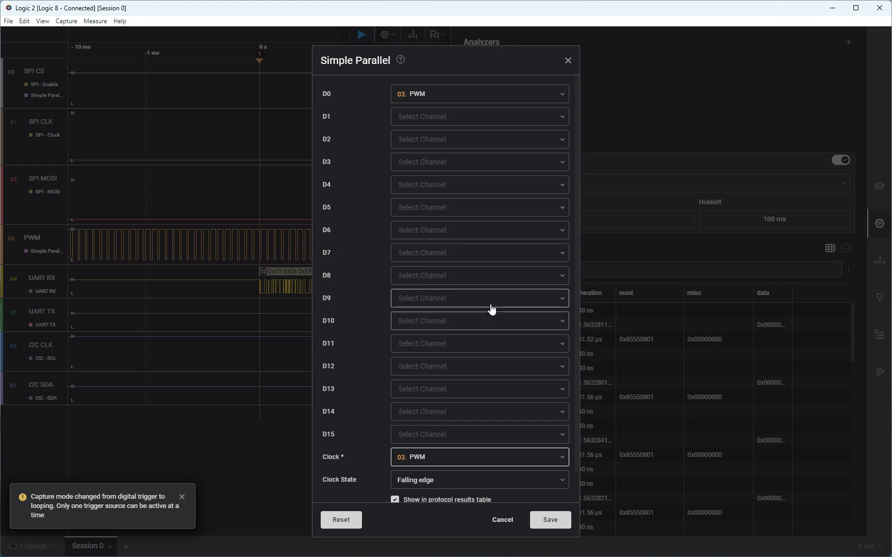
click(436, 484)
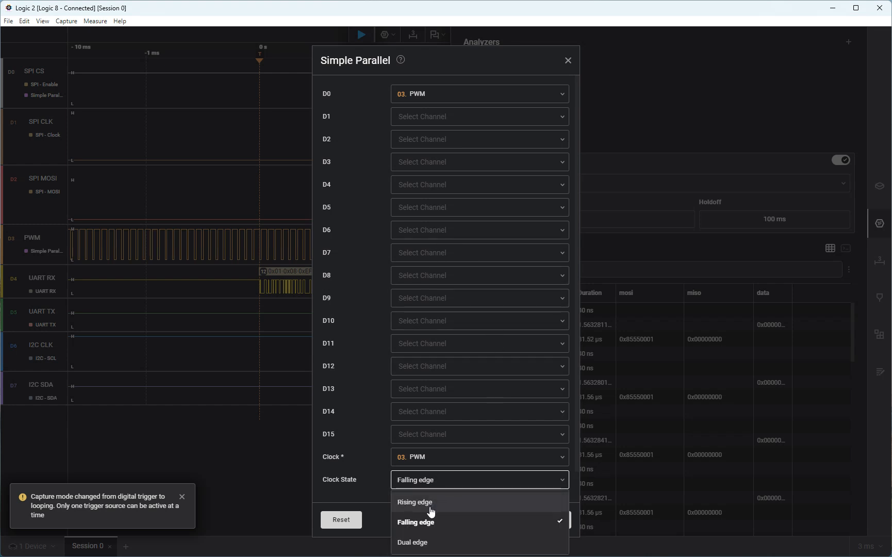
click(433, 503)
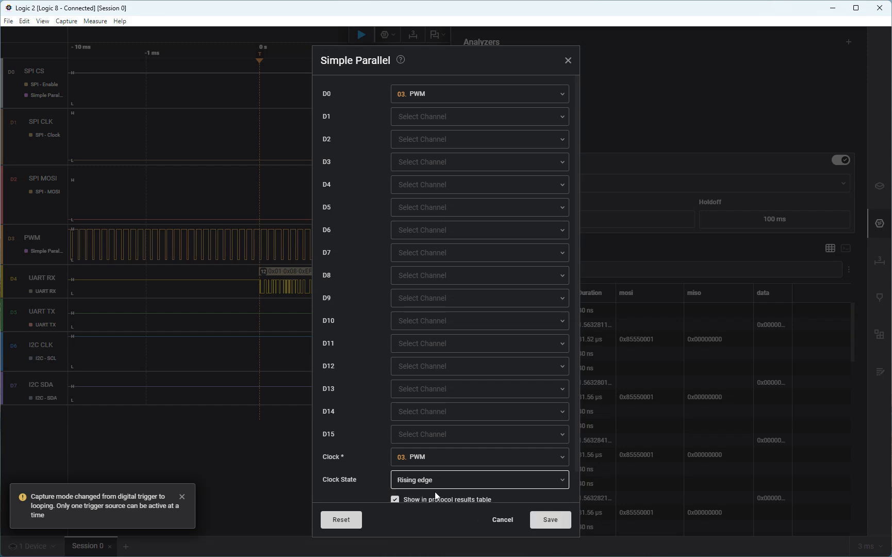
scroll(428, 474, down, 1)
click(409, 468)
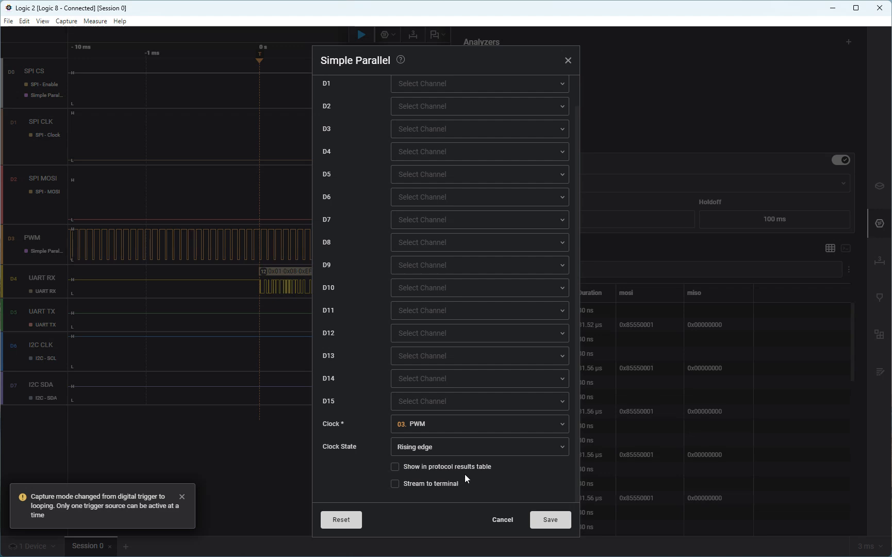
scroll(466, 478, up, 2)
click(564, 520)
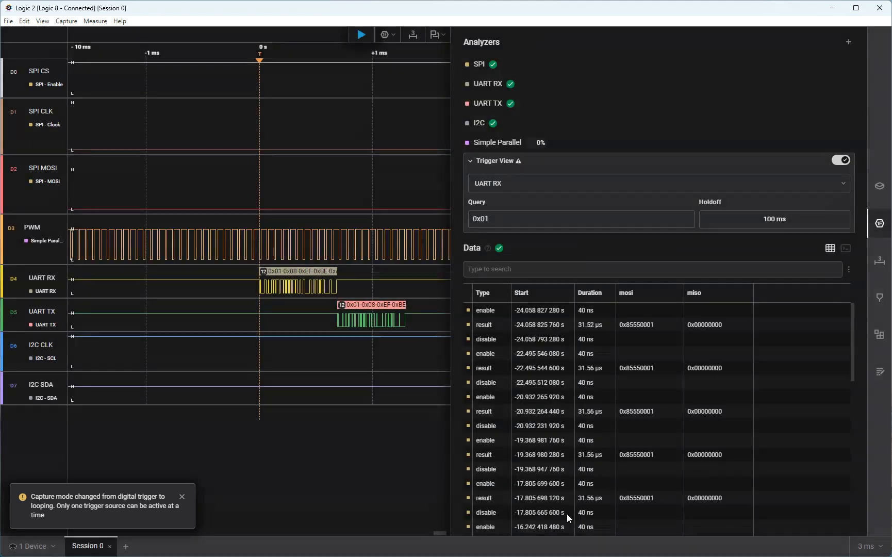
Replace the Trigger View query with 1.
drag(529, 222, 383, 219)
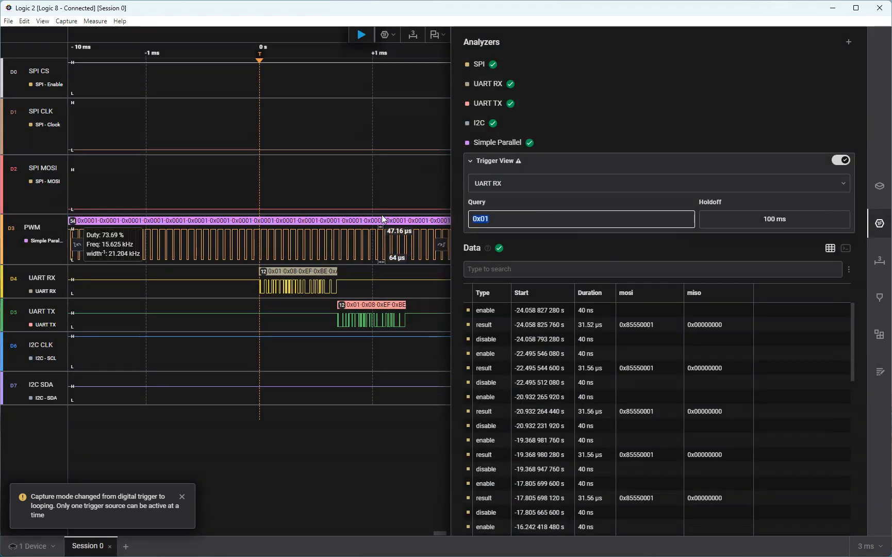
key(BackSpace)
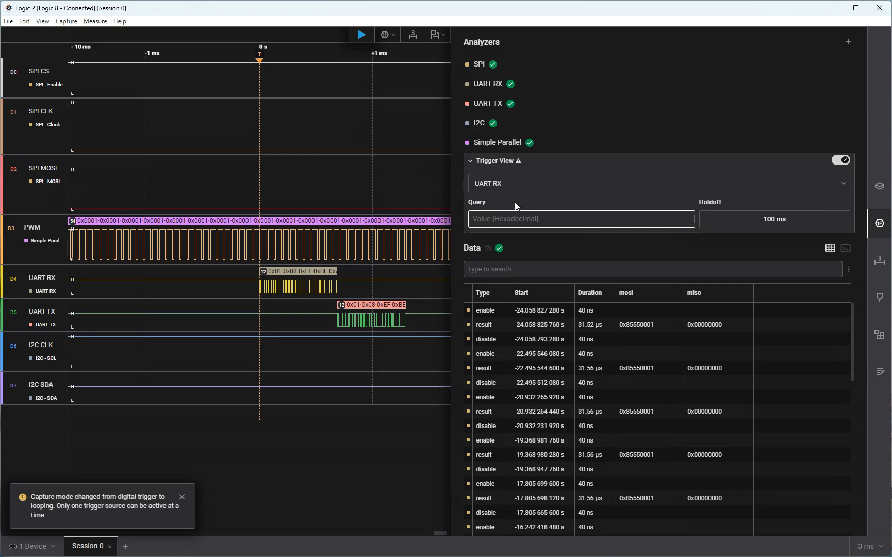
text(1)
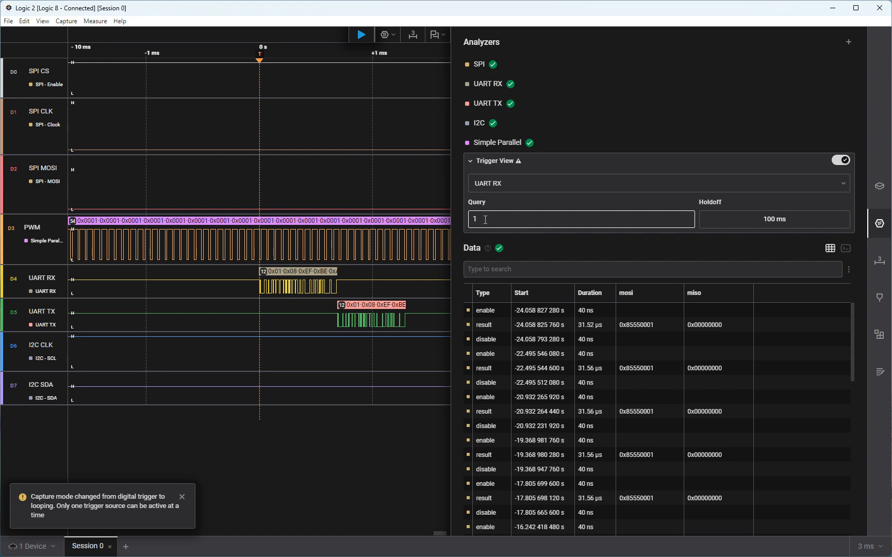
Try a capture with the Trigger View on UART RX, view the waveforms, and stop the capture.
click(361, 34)
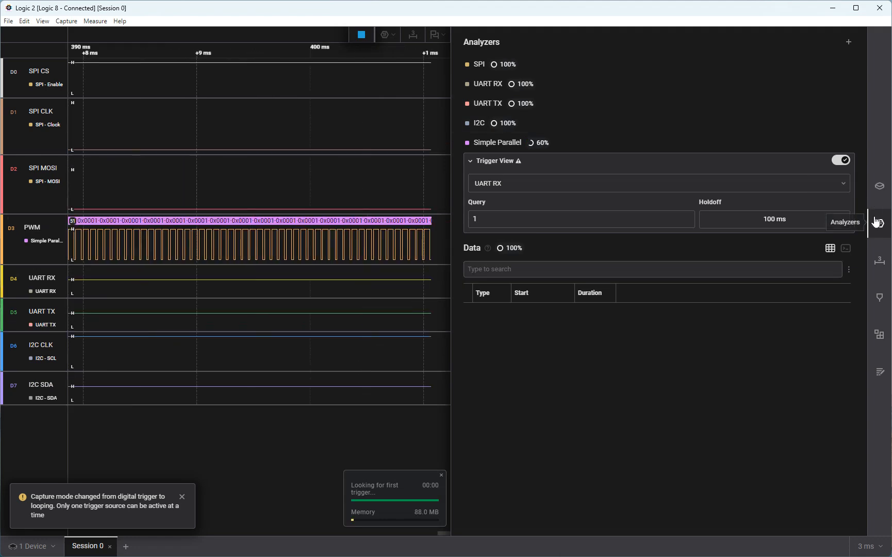
click(879, 223)
scroll(498, 233, up, 5)
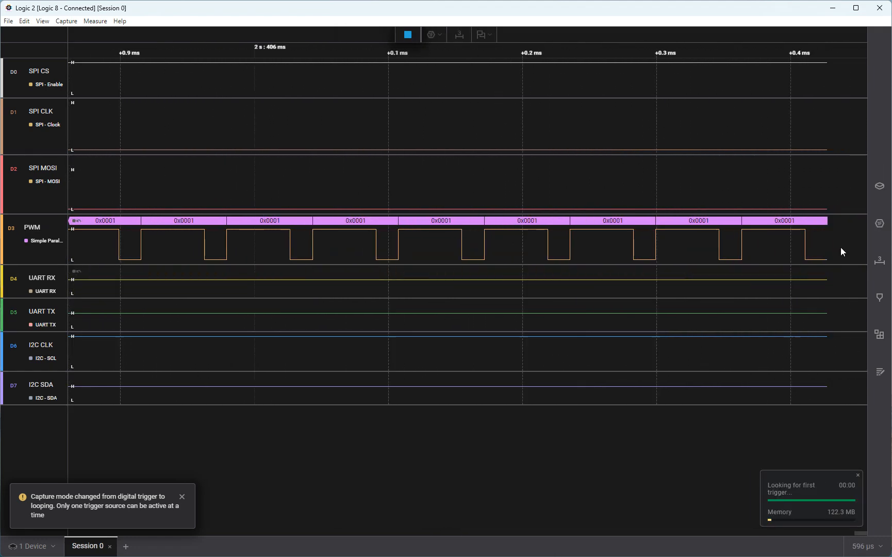
click(407, 35)
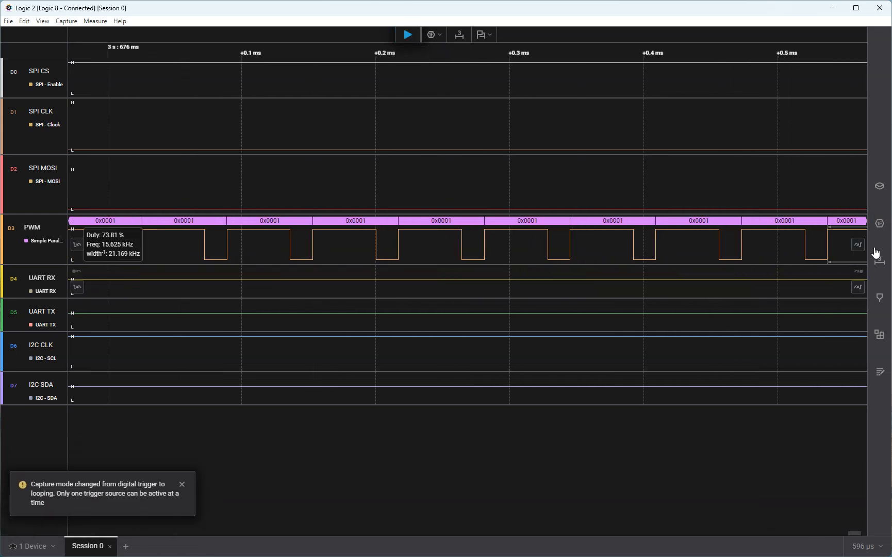
Set the Trigger View source to the Simple Parallel analyzer.
click(880, 225)
click(556, 186)
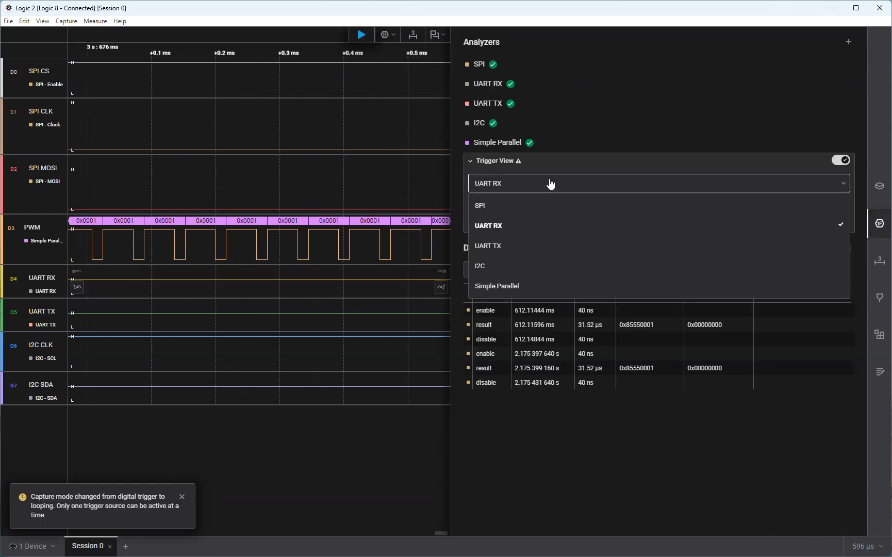
click(507, 286)
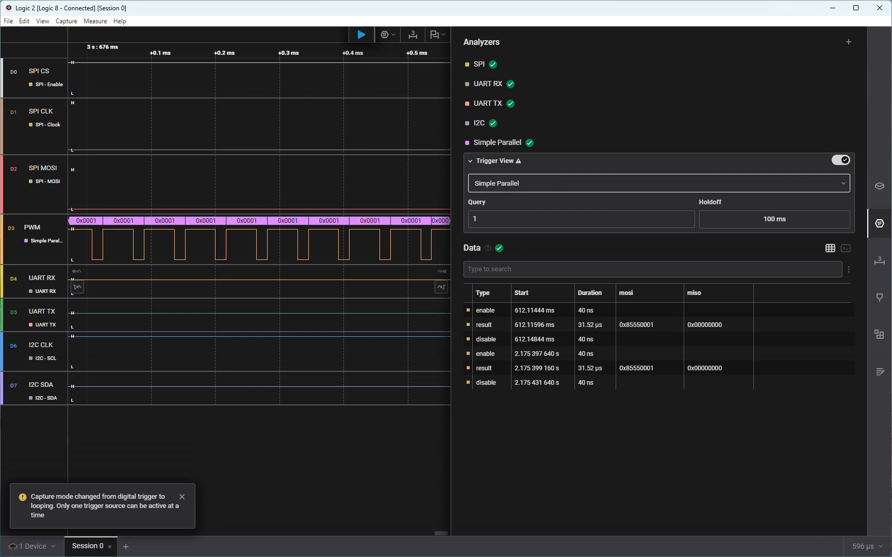
Run a capture triggered by the Simple Parallel analyzer, inspect the PWM edge at the trigger point, and stop the capture.
click(361, 35)
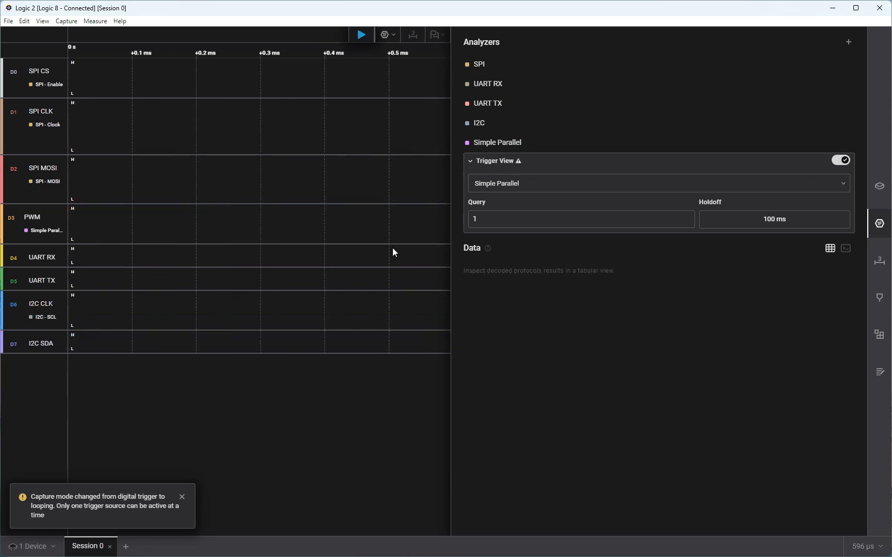
click(880, 231)
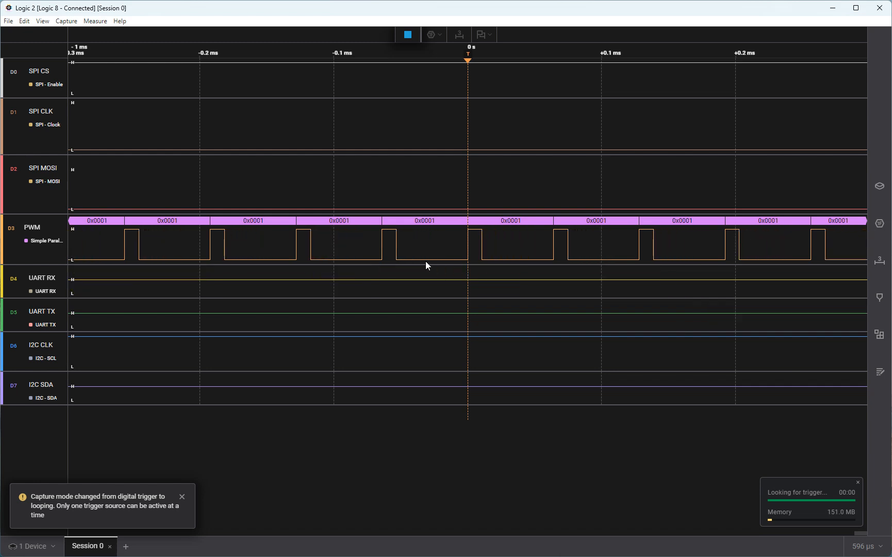
click(407, 36)
Edit the Simple Parallel analyzer and assign the SPI CS channel to both D0 and Clock.
click(883, 230)
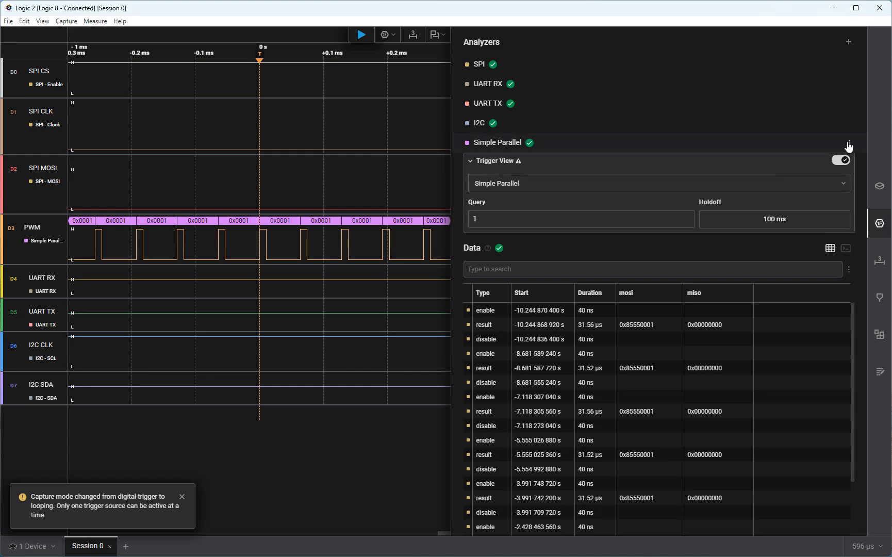
click(848, 145)
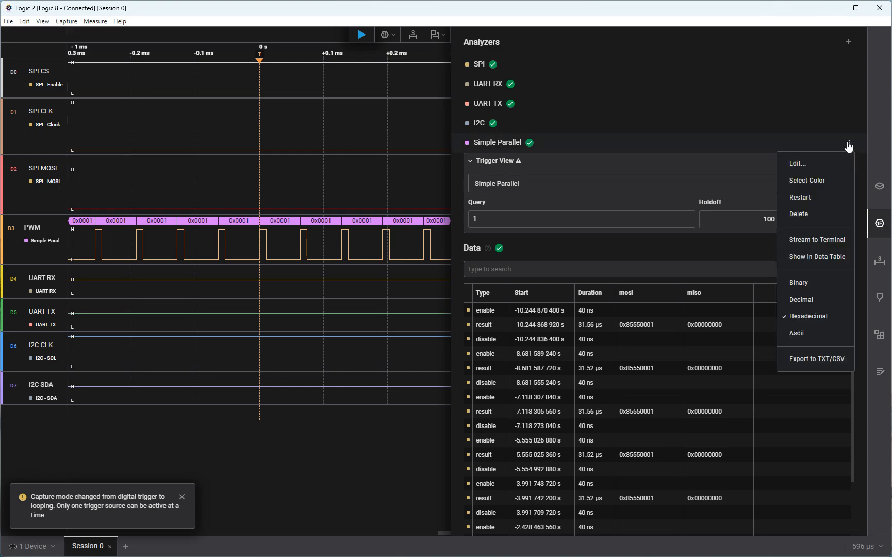
click(815, 164)
click(440, 100)
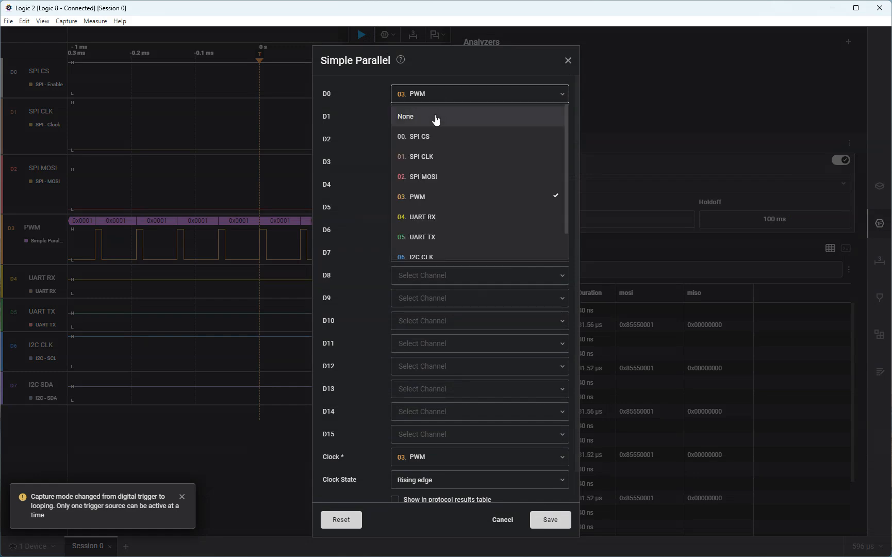
click(436, 140)
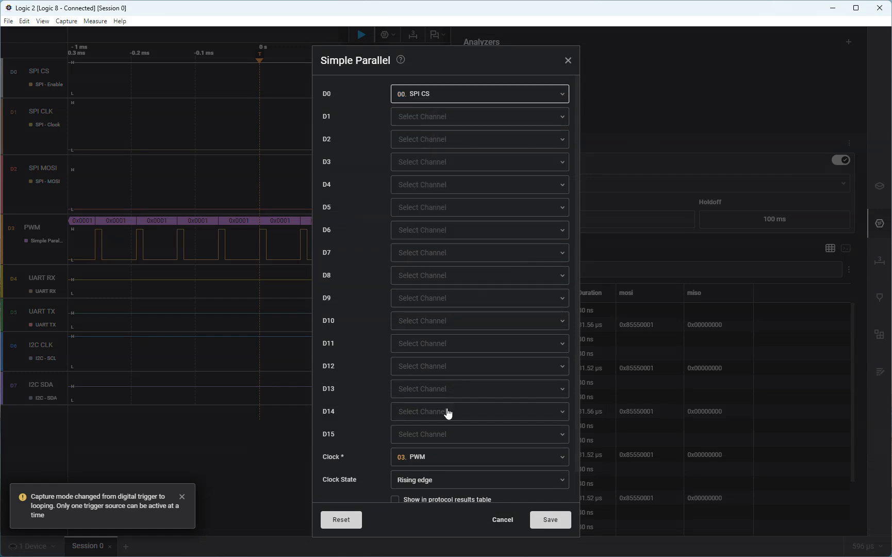
click(430, 457)
click(432, 482)
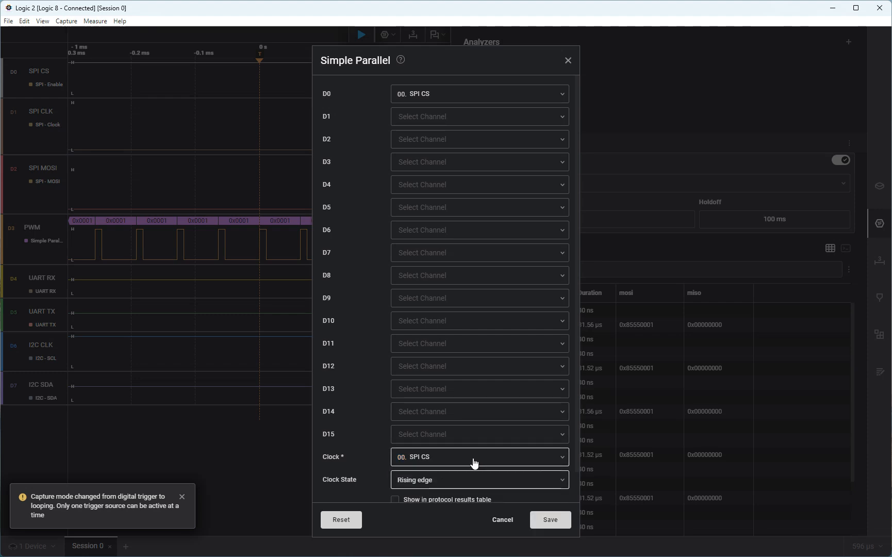
Set the clock state to Falling edge, save the analyzer, and set the Trigger View query to 0.
scroll(461, 464, down, 1)
click(423, 448)
click(424, 490)
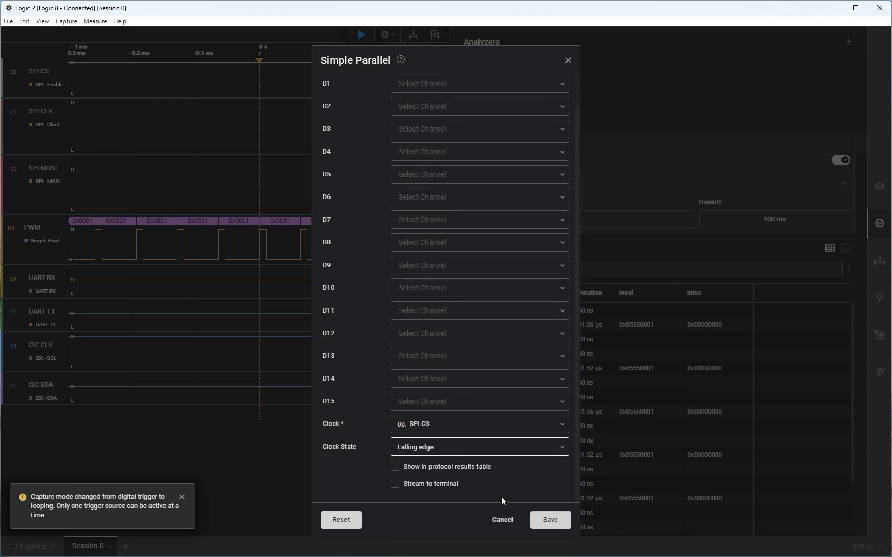
click(550, 519)
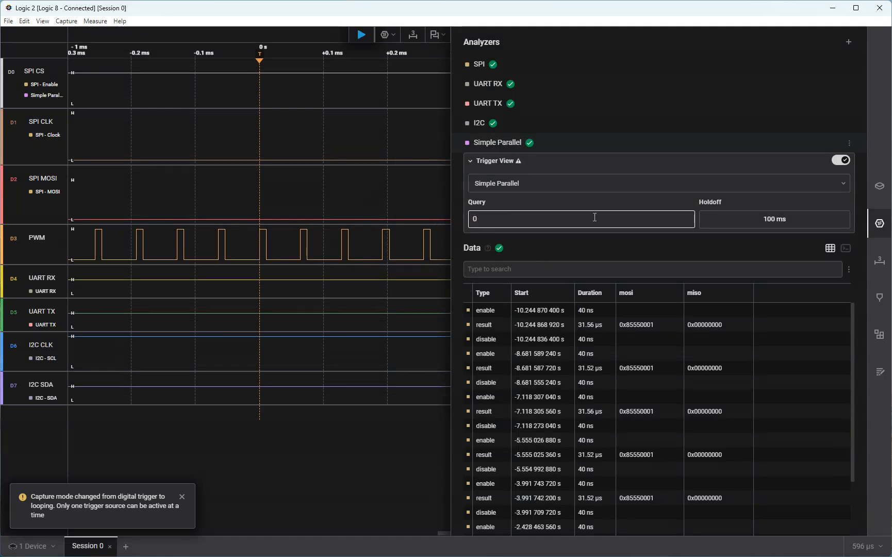
Run a capture triggered on the SPI CS falling edge, inspect the SPI transaction at the trigger point, and stop the capture.
click(363, 36)
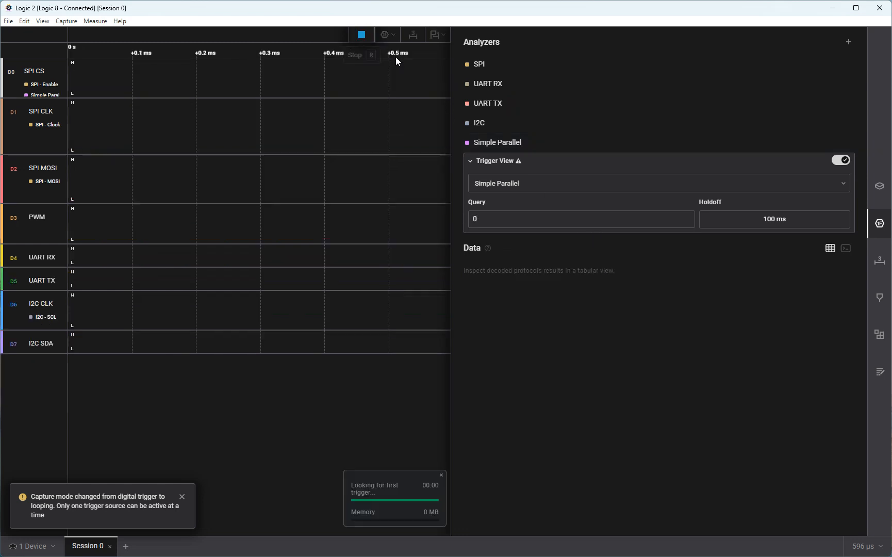
click(880, 223)
scroll(467, 146, up, 5)
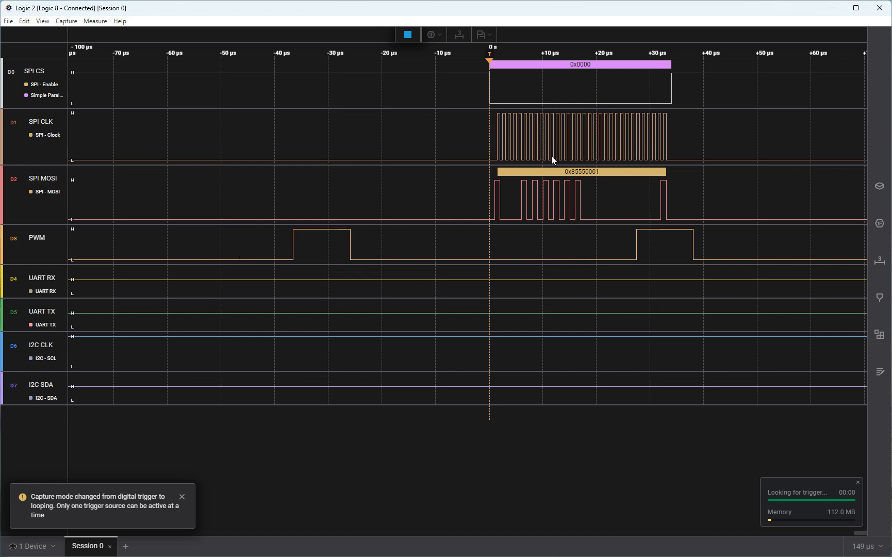
mouse_move(607, 149)
mouse_down()
mouse_move(568, 153)
mouse_move(557, 174)
mouse_up()
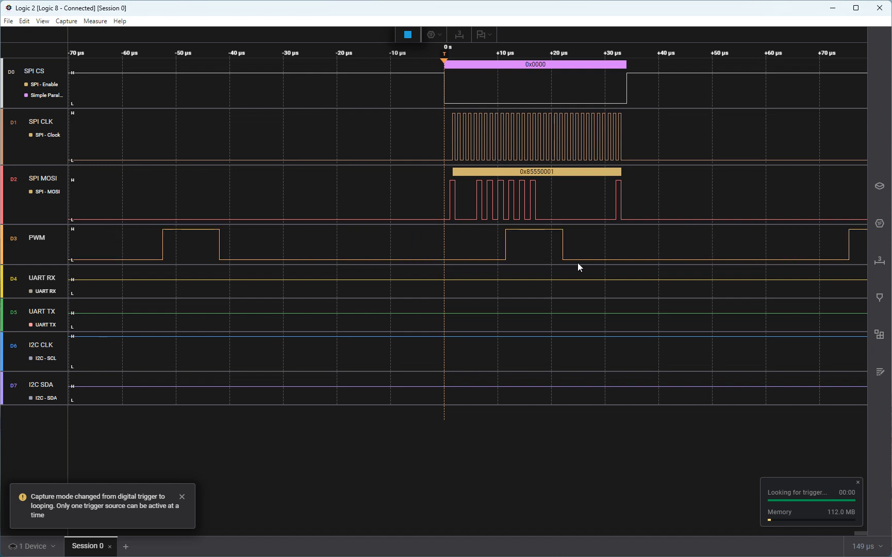
click(408, 34)
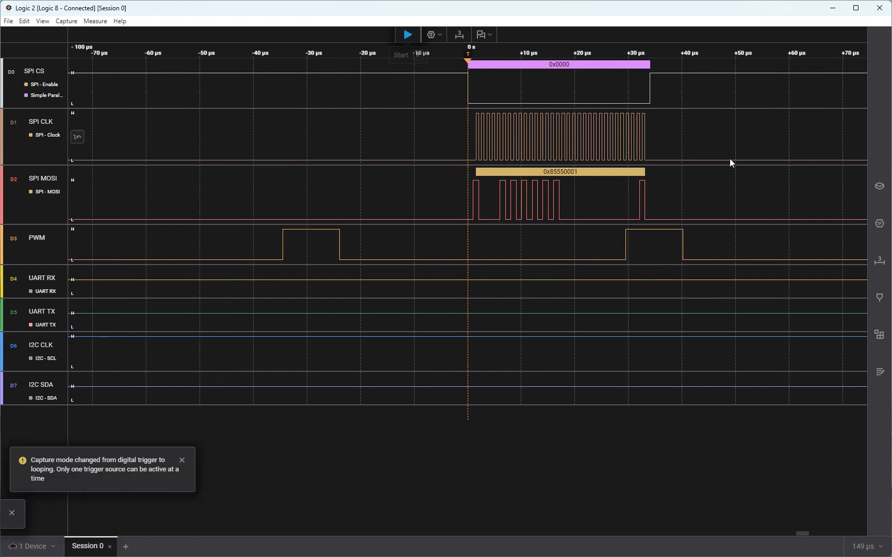
Edit the Simple Parallel analyzer to assign the PWM channel to D1, and save it.
click(880, 227)
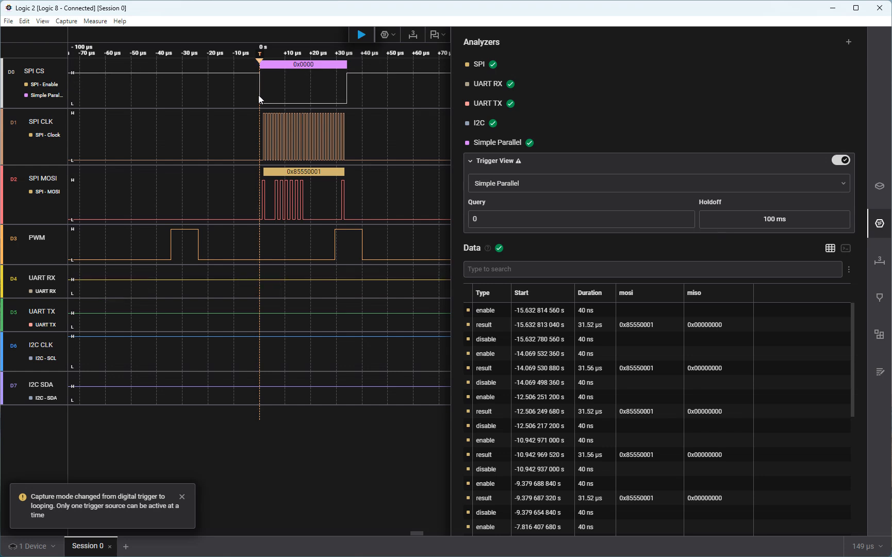
mouse_move(268, 124)
mouse_move(788, 144)
click(849, 146)
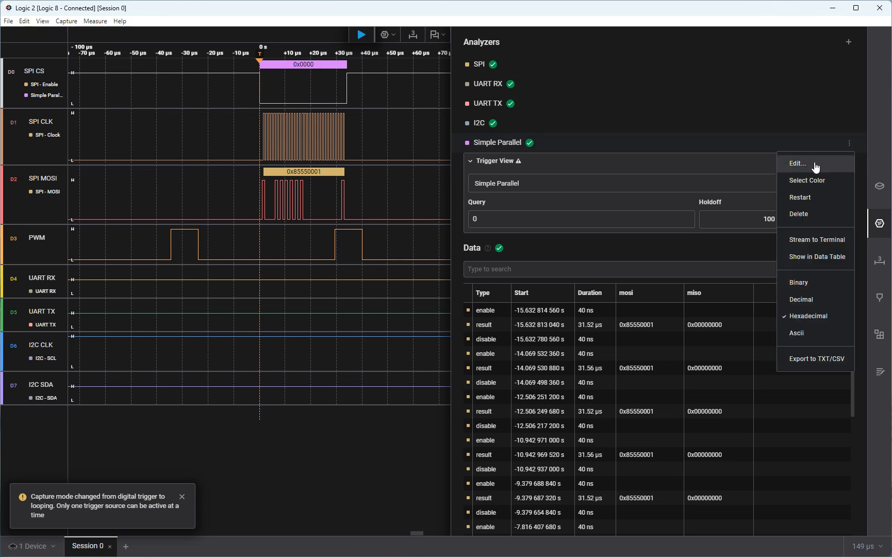
click(814, 164)
click(404, 114)
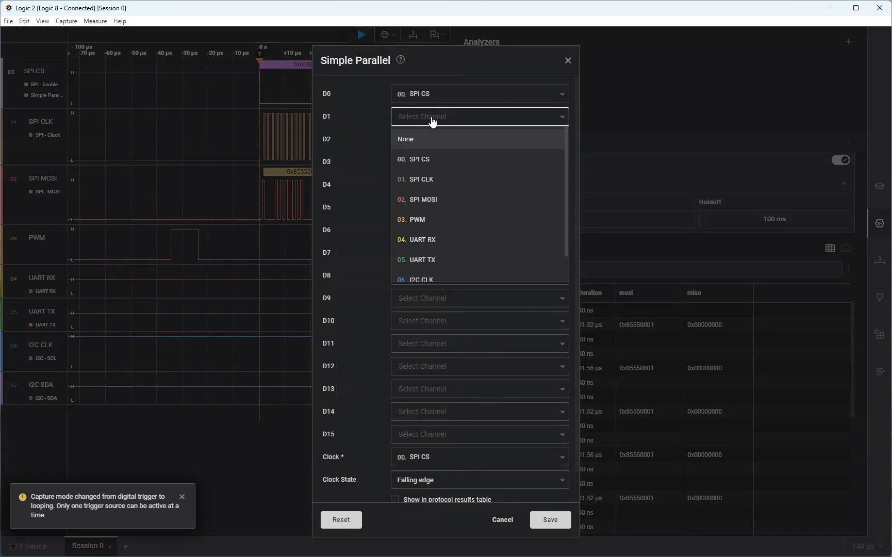
click(434, 223)
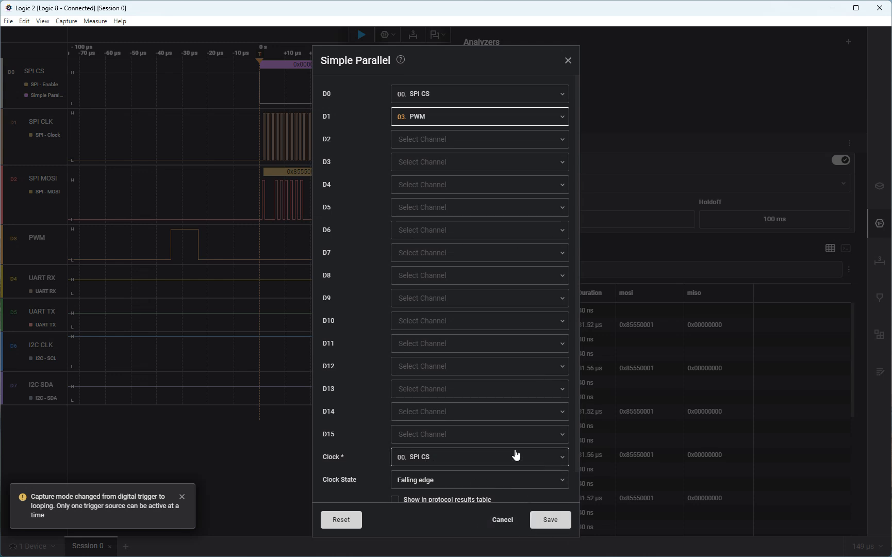
scroll(466, 468, down, 1)
click(550, 519)
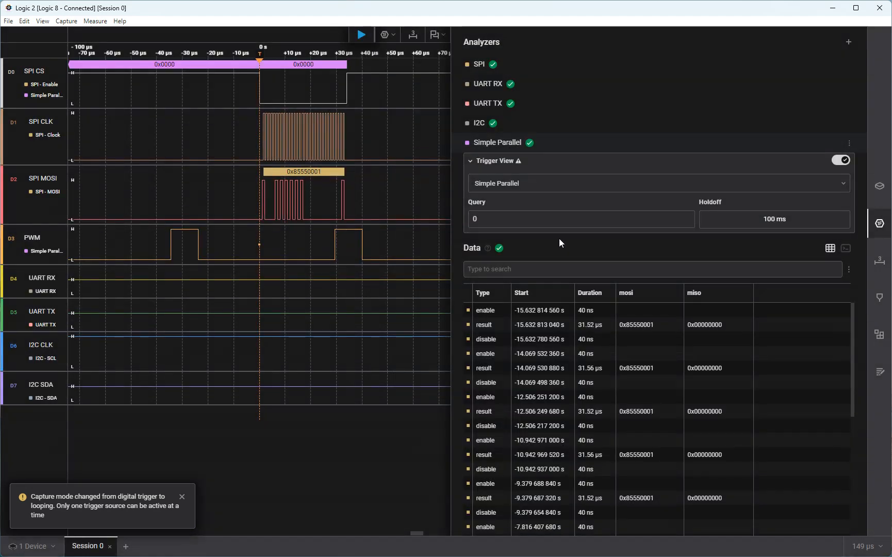
Review the D0 and D1 channel assignments in the Simple Parallel analyzer's settings and close them without changes.
click(513, 219)
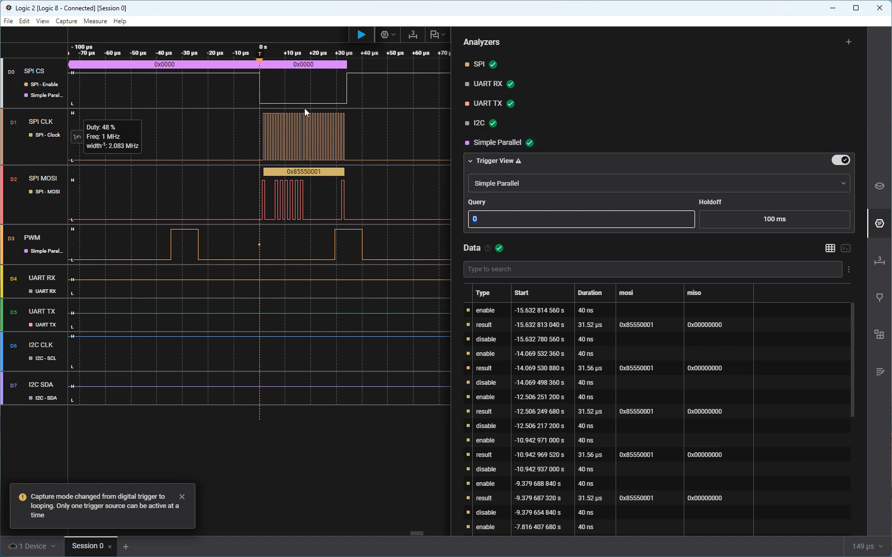
click(849, 143)
click(796, 168)
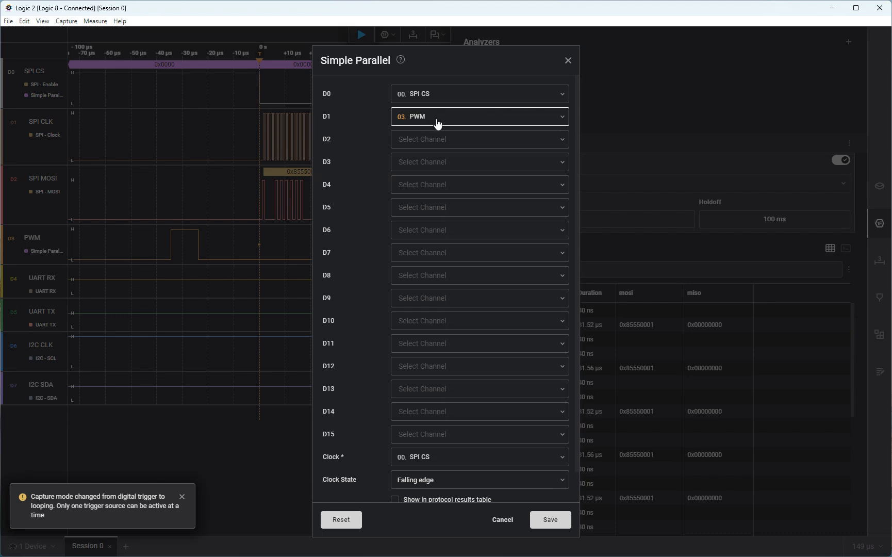
click(566, 61)
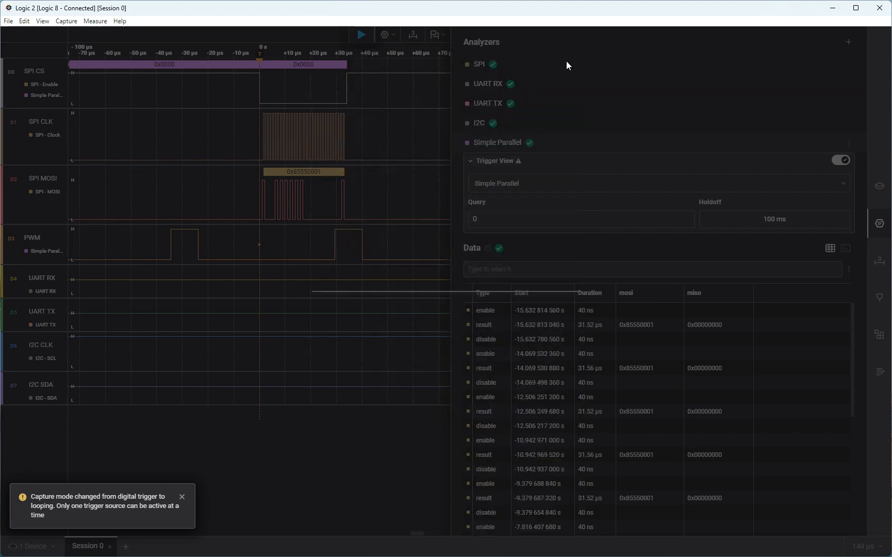
Set the Trigger View query to 2, run a capture until it triggers, and stop it.
click(500, 217)
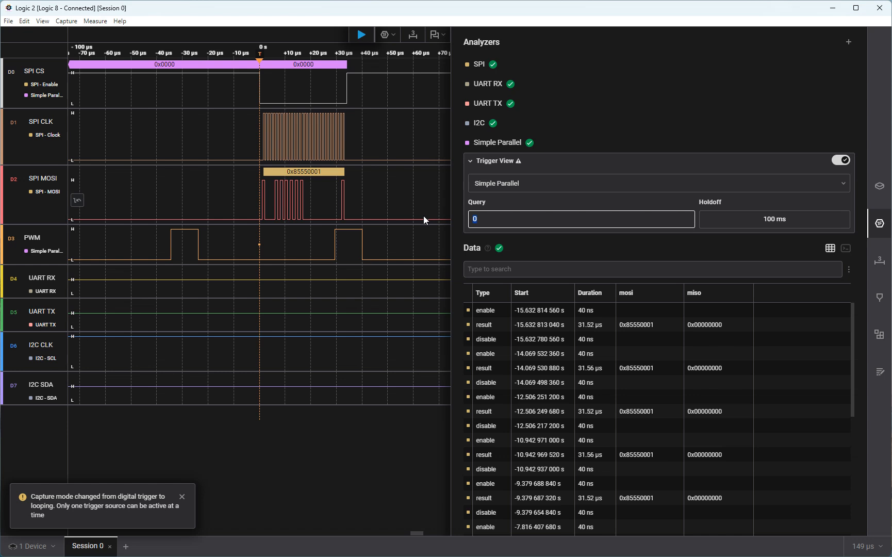
text(2)
click(362, 35)
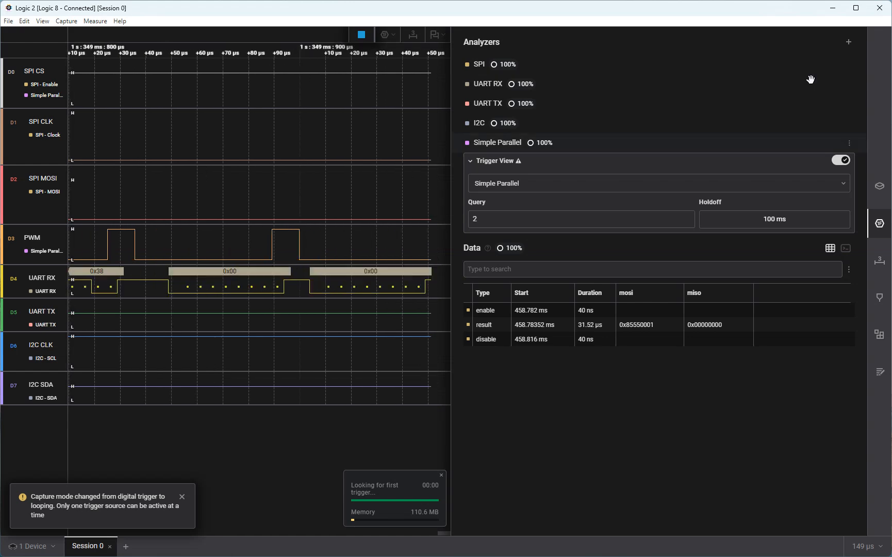
click(879, 228)
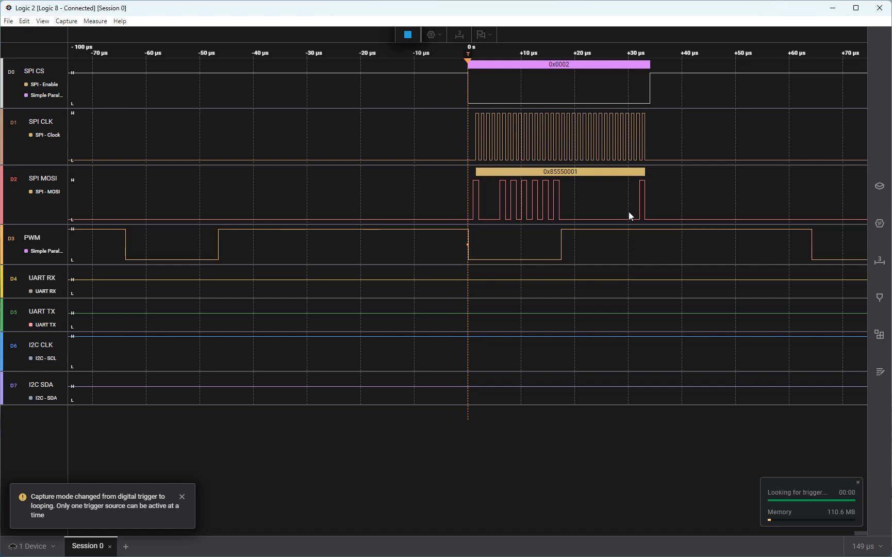
click(406, 38)
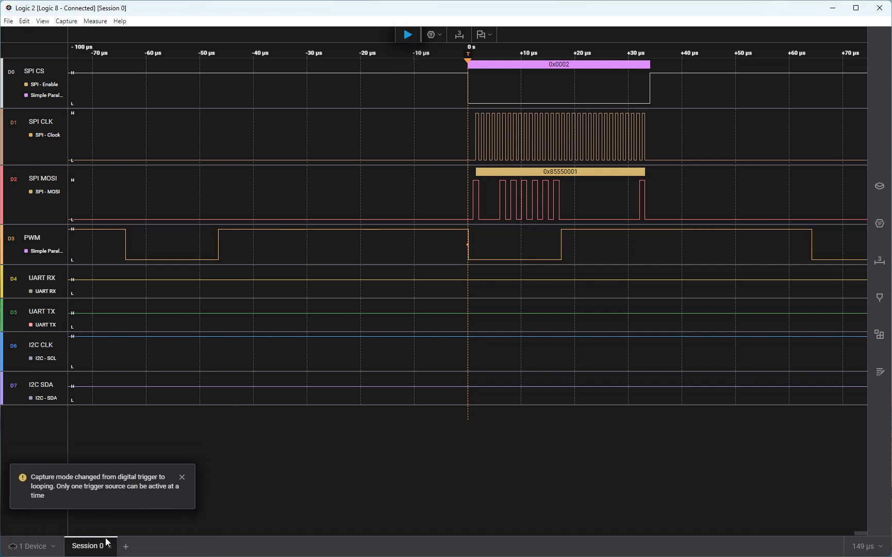